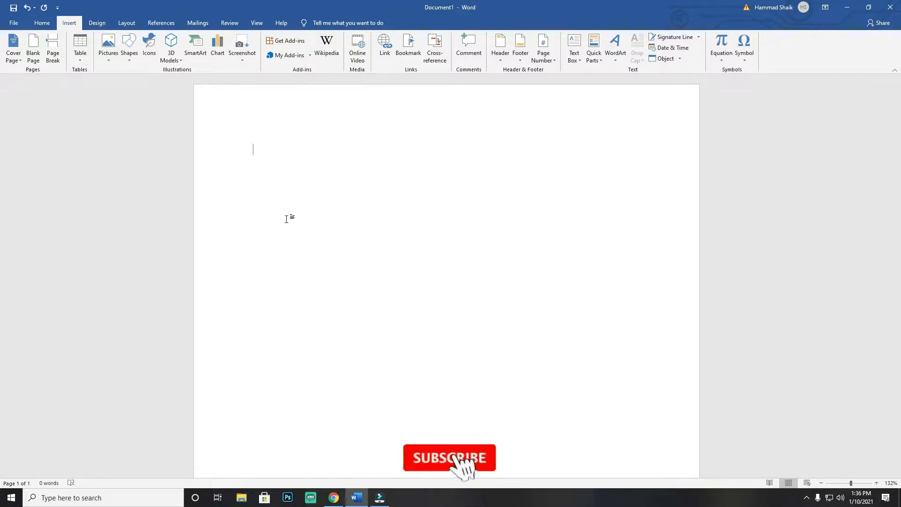
Step: Open the SmartArt graphic chooser and look through its layout categories, including Process, Cycle, Picture, Pyramid, Hierarchy and Relationship
left_click(204, 54)
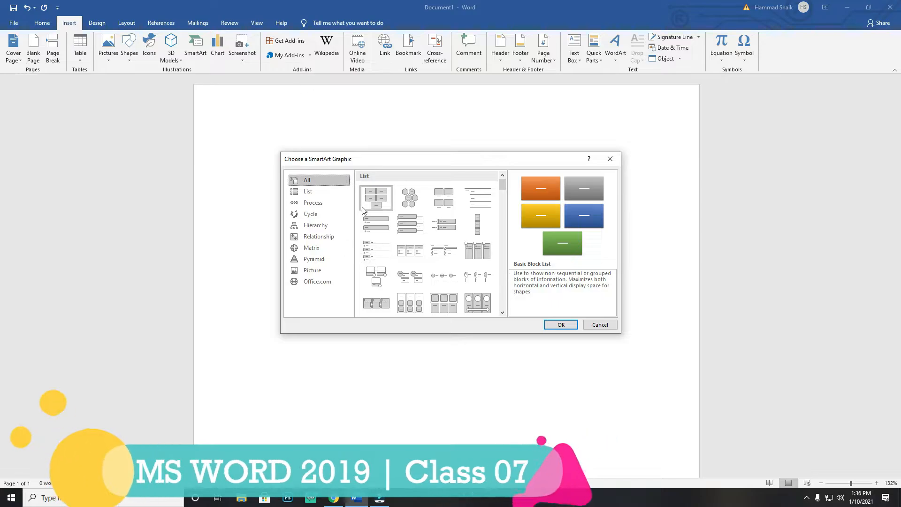
left_click(313, 191)
left_click(313, 202)
left_click(311, 213)
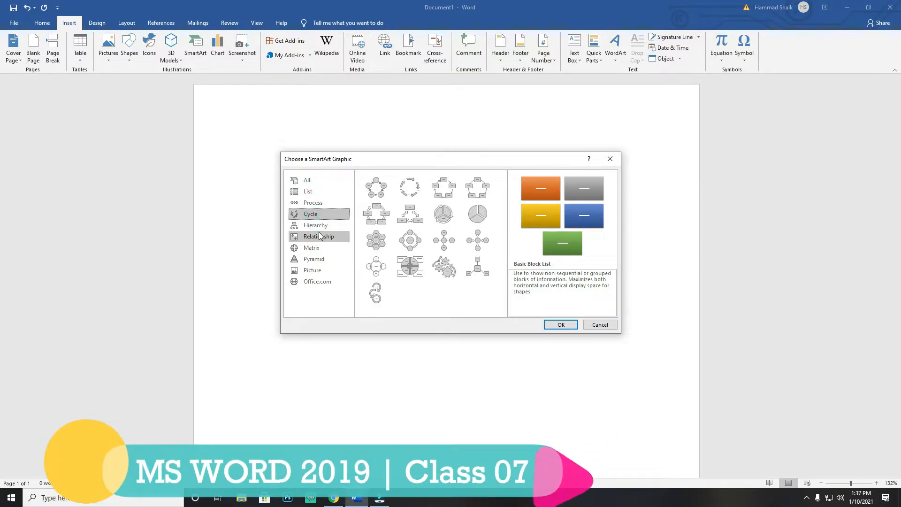
left_click(323, 270)
left_click(319, 282)
left_click(317, 270)
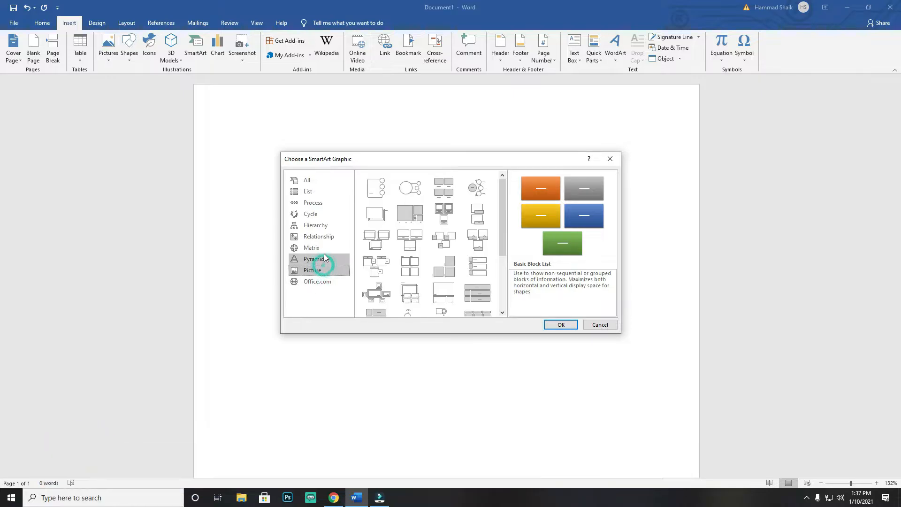
left_click(320, 259)
left_click(315, 225)
left_click(320, 202)
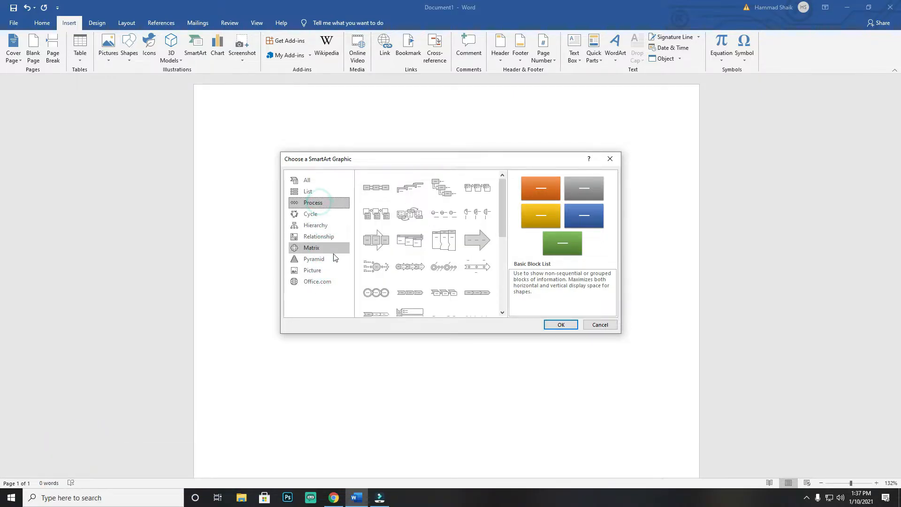
left_click(310, 191)
left_click(313, 236)
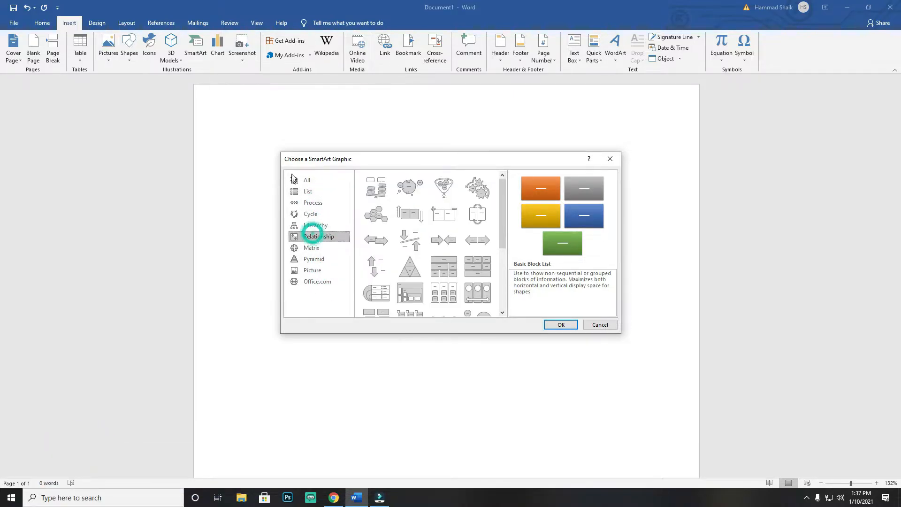
Step: Insert a Vertical Box List SmartArt graphic from the List category into the document
left_click(316, 193)
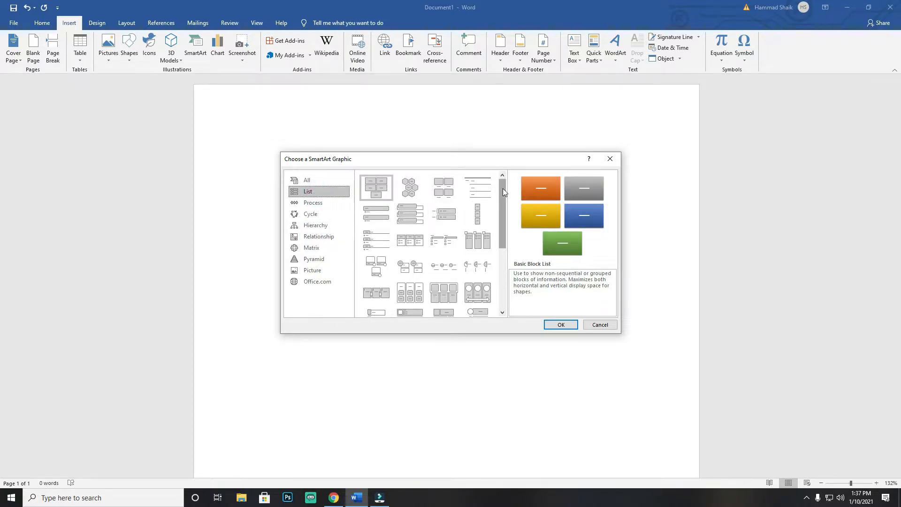
mouse_move(503, 187)
left_mouse_down()
mouse_move(500, 260)
mouse_move(505, 181)
left_mouse_up()
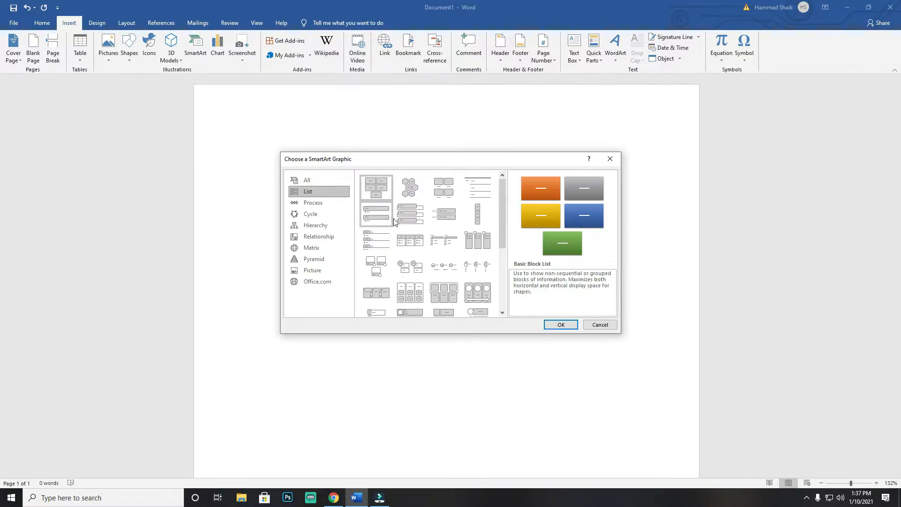
left_click(409, 214)
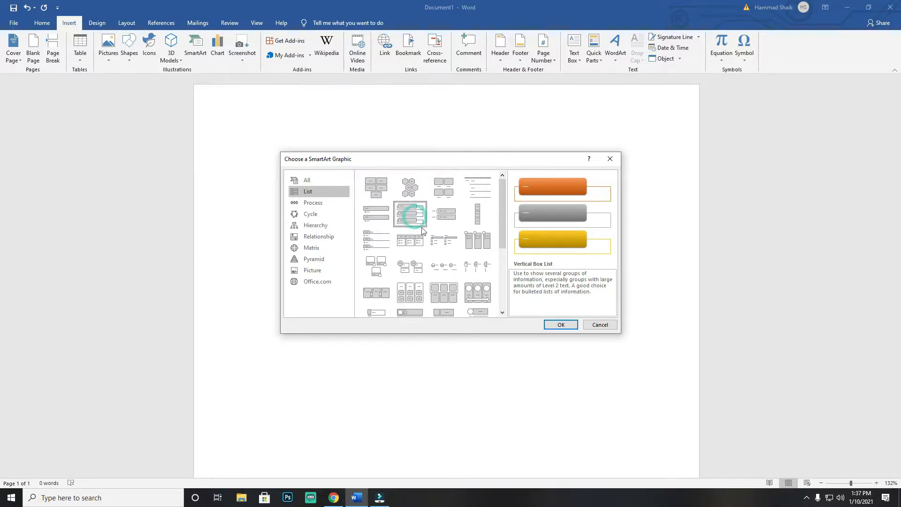
left_click(560, 325)
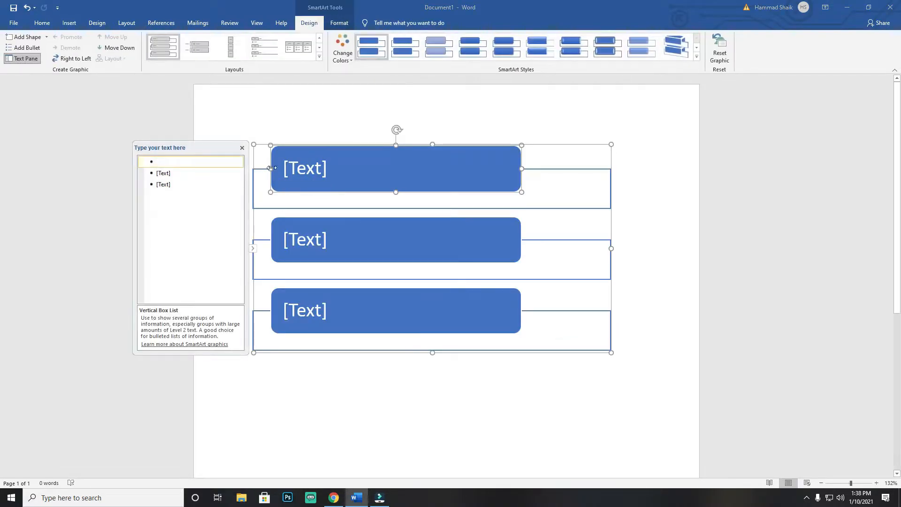
Step: Label the three SmartArt boxes MS WORD, MS EXCEL and MS POWERPOINT, from first to last
left_click(162, 173)
left_click(177, 162)
type("MS WORD")
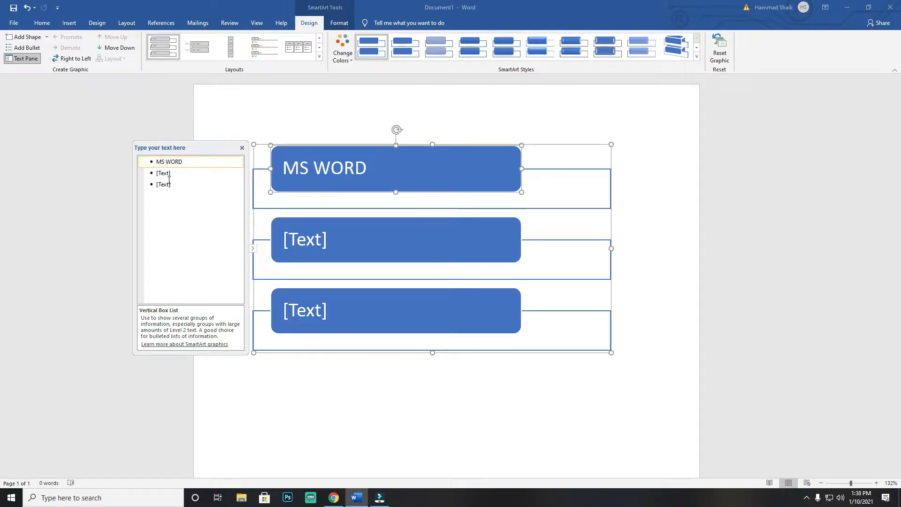
left_click(169, 175)
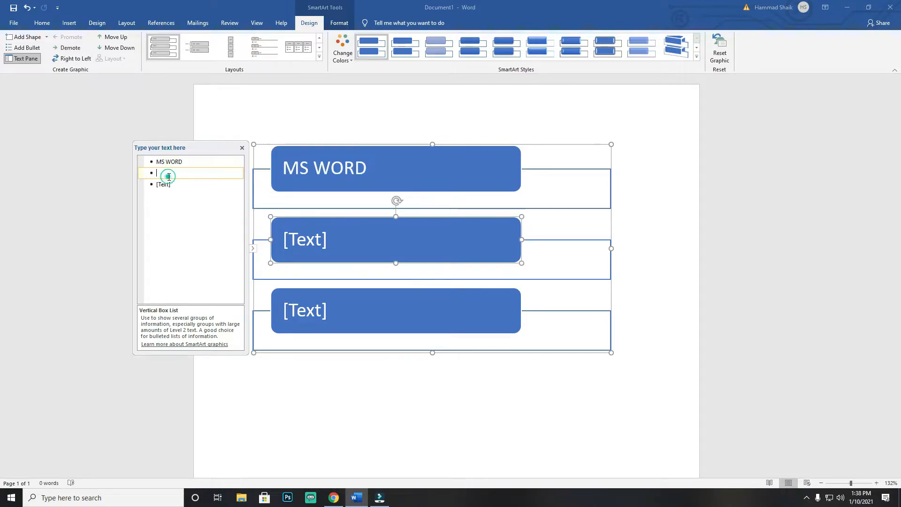
type("MS ")
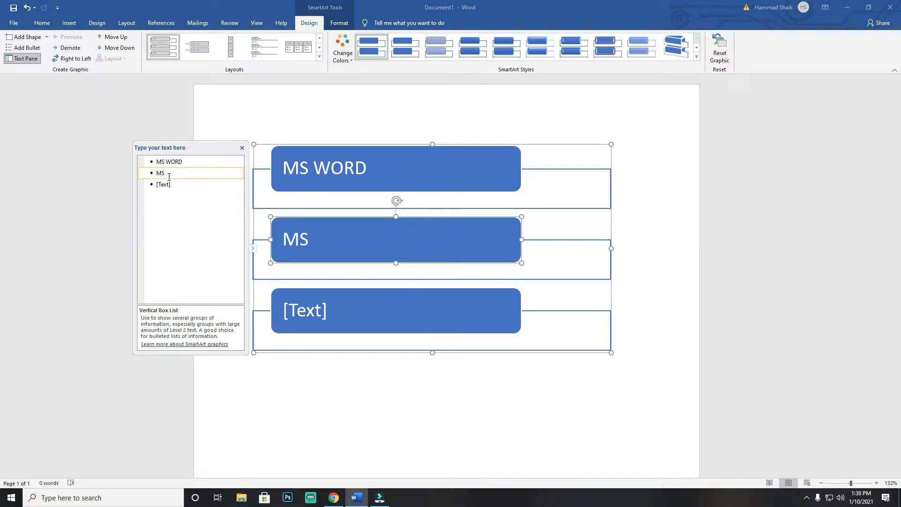
type("EXCEL")
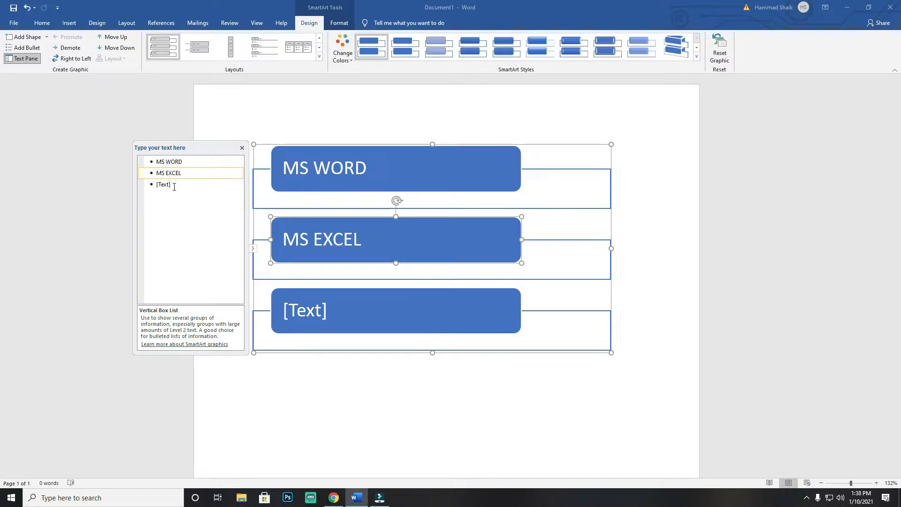
left_click(175, 187)
type("MS PO")
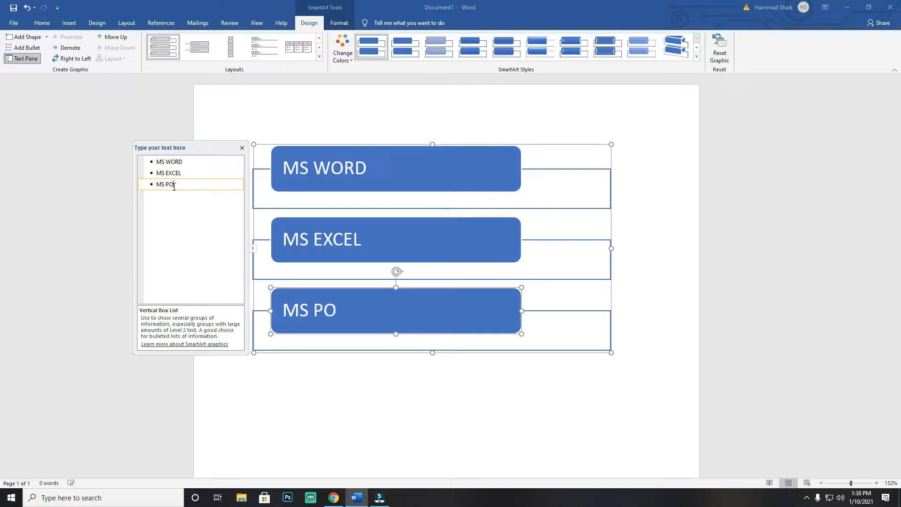
type("WERPOINT")
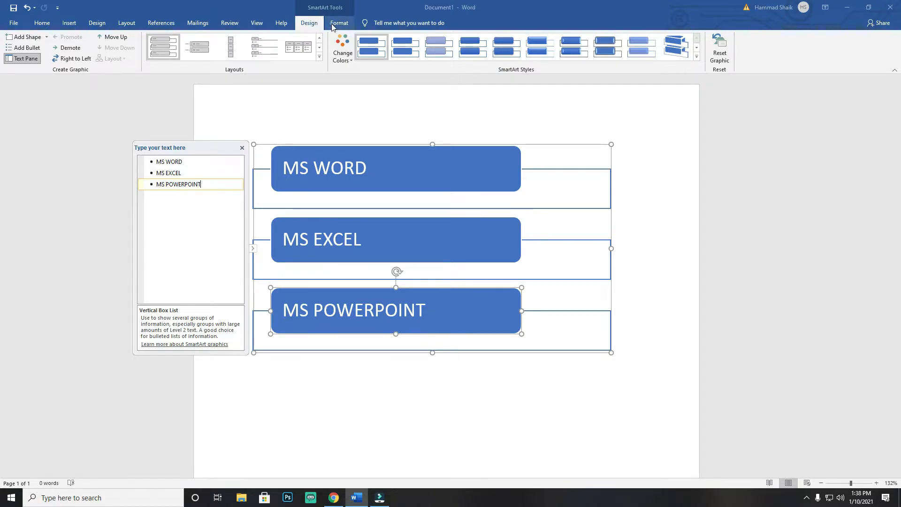
Step: Recolor the SmartArt graphic with the fourth Colorful variation, which runs from yellow through green to blue
left_click(339, 22)
left_click(309, 23)
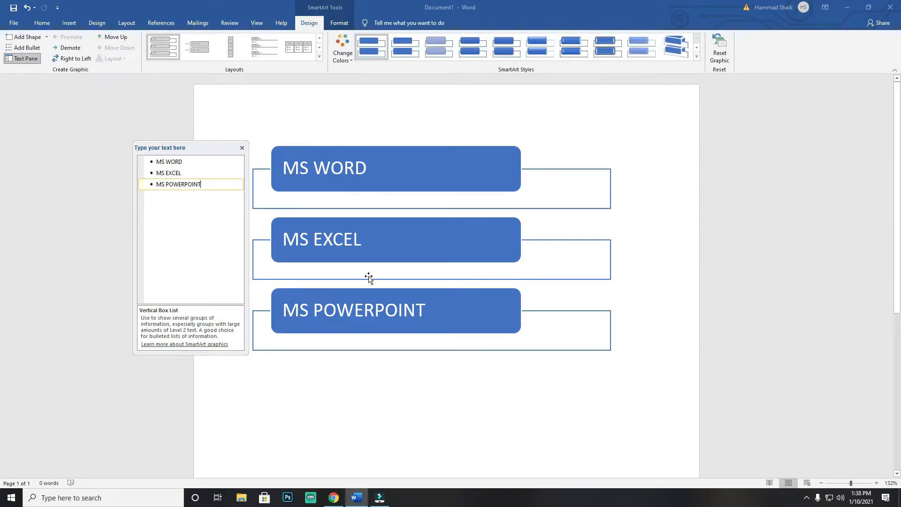
left_click(343, 47)
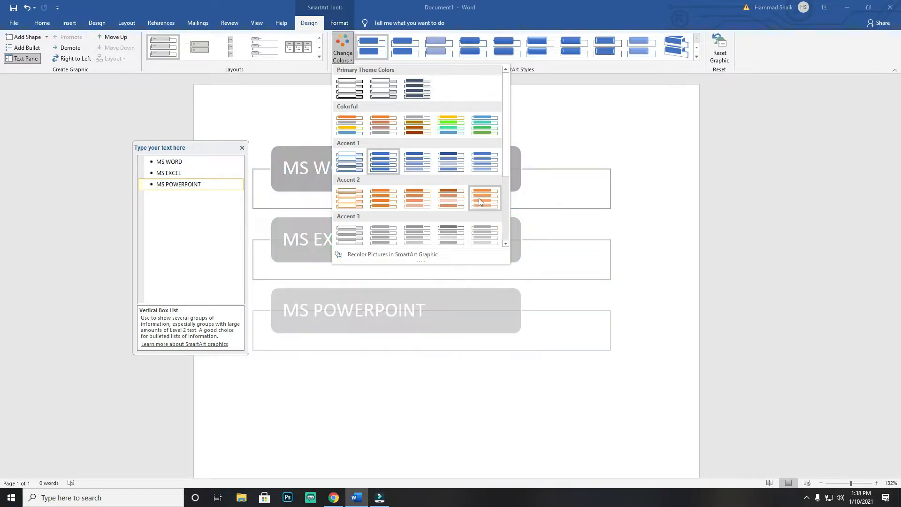
left_click(465, 126)
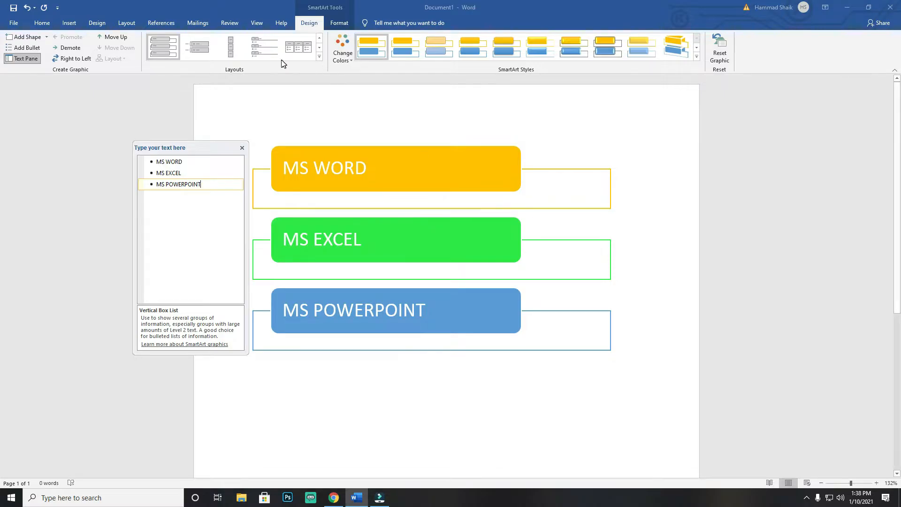
Step: Try the Vertical Picture Accent List layout on the graphic and return it to Vertical Box List
left_click(319, 57)
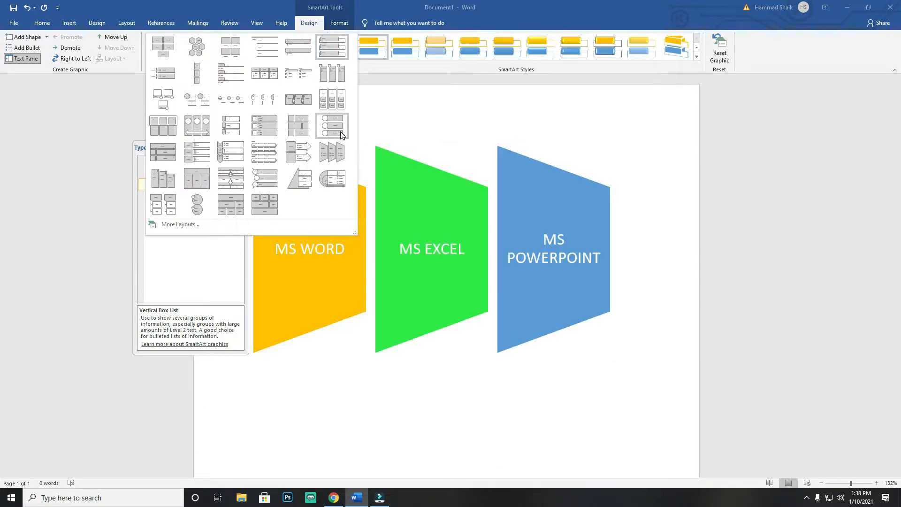
left_click(338, 128)
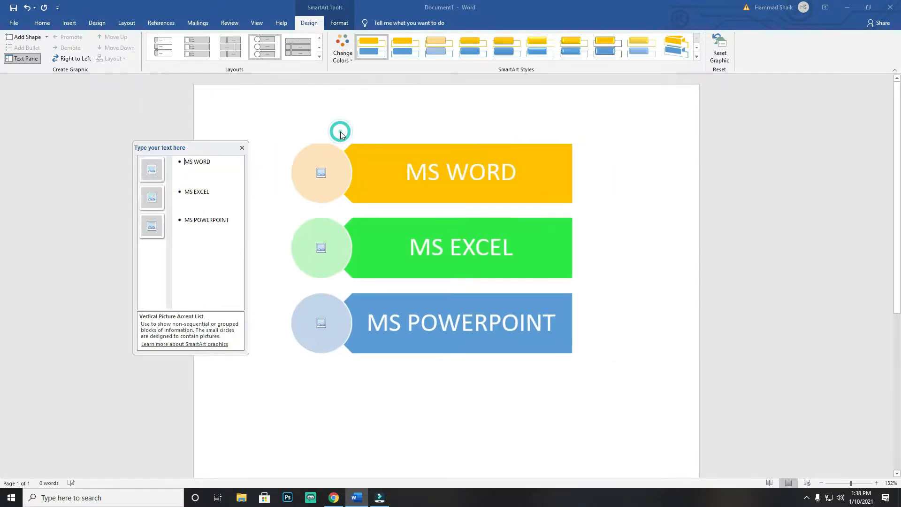
left_click(322, 60)
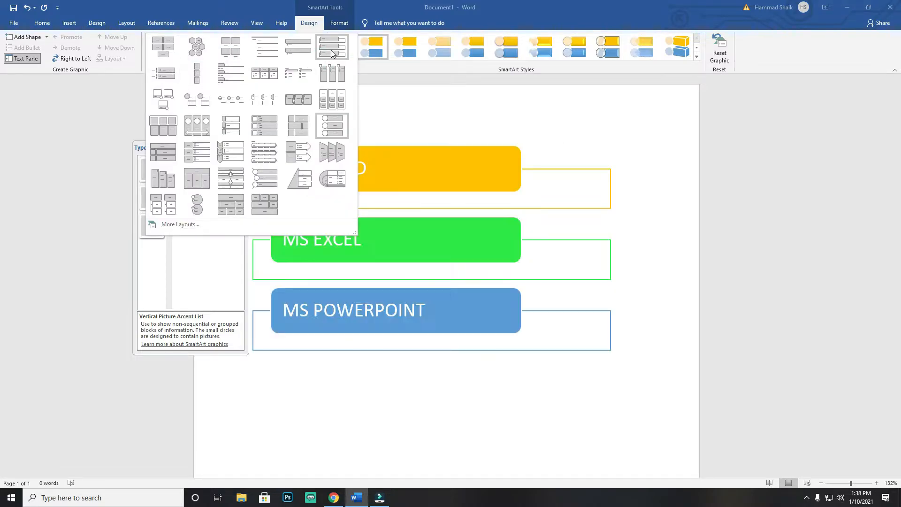
left_click(332, 53)
Step: Apply the second 3-D SmartArt style to the graphic, giving the boxes beveled edges
left_click(698, 57)
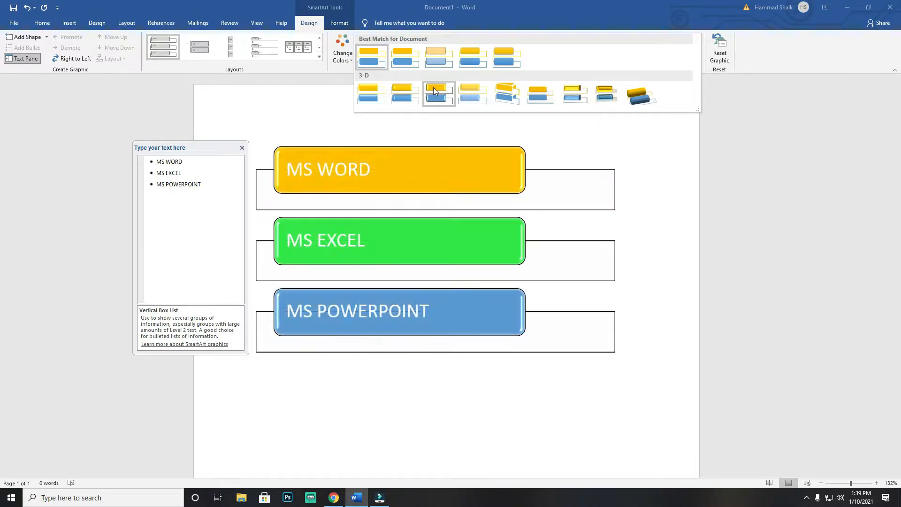
left_click(392, 92)
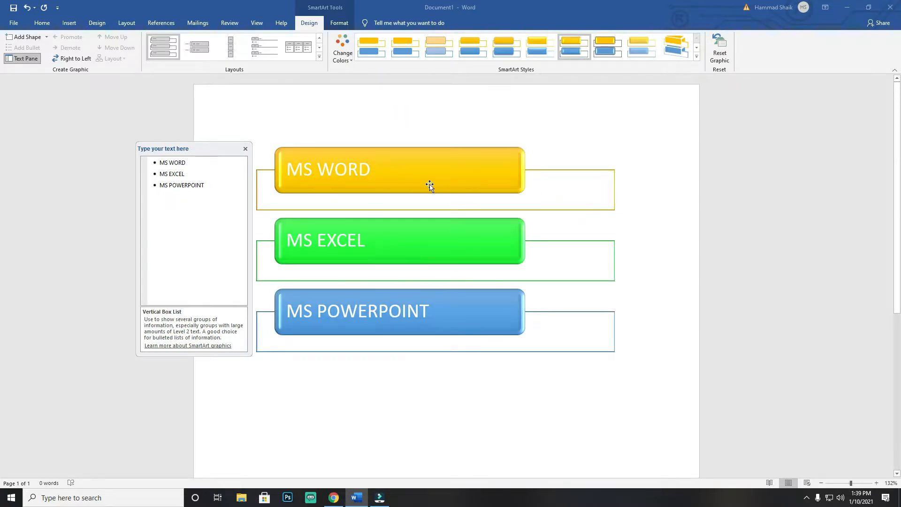
Step: Fill the MS WORD box with a darker shade of the theme blue
left_click(443, 177)
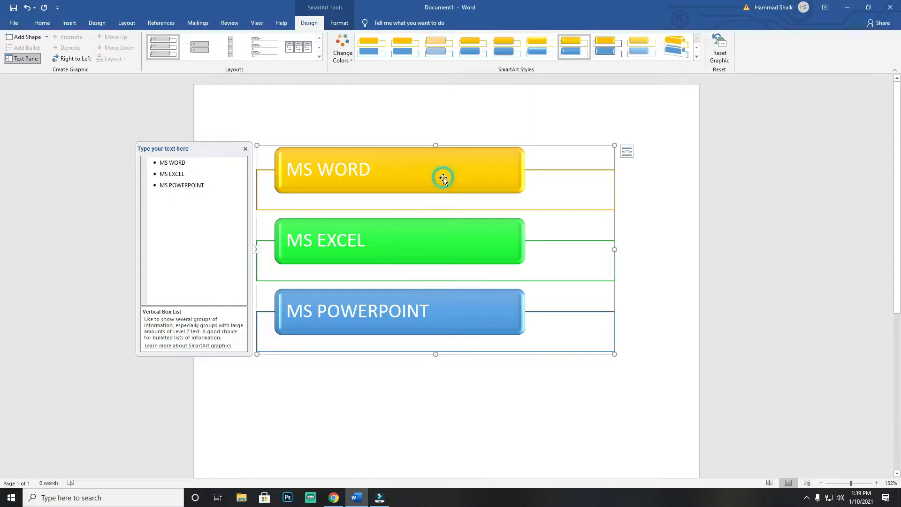
left_click(443, 239)
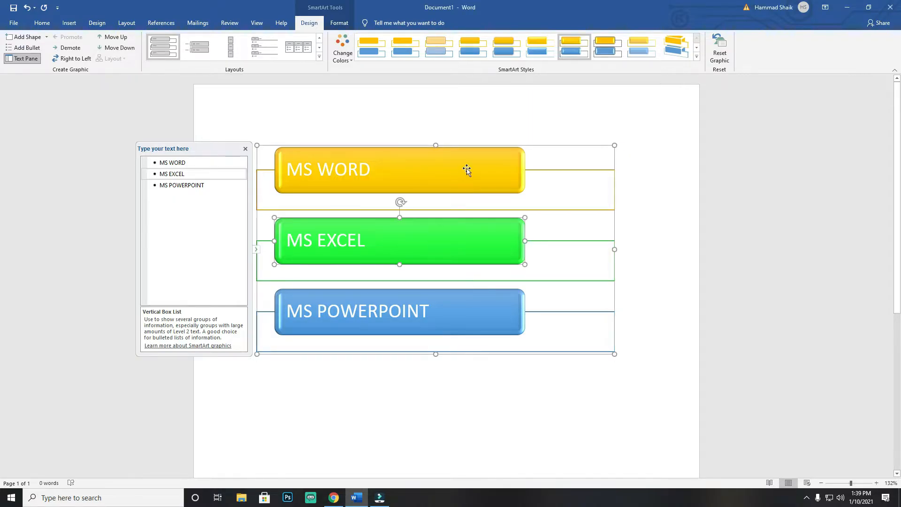
left_click(467, 170)
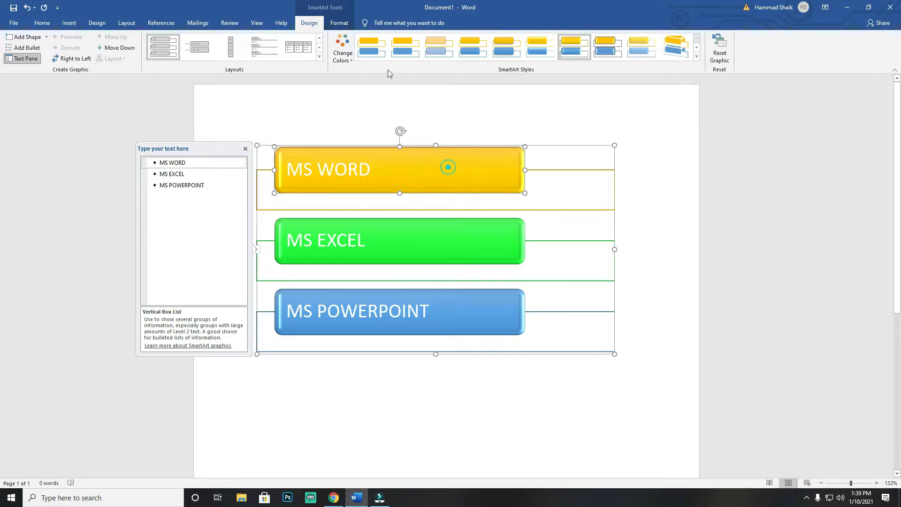
left_click(340, 24)
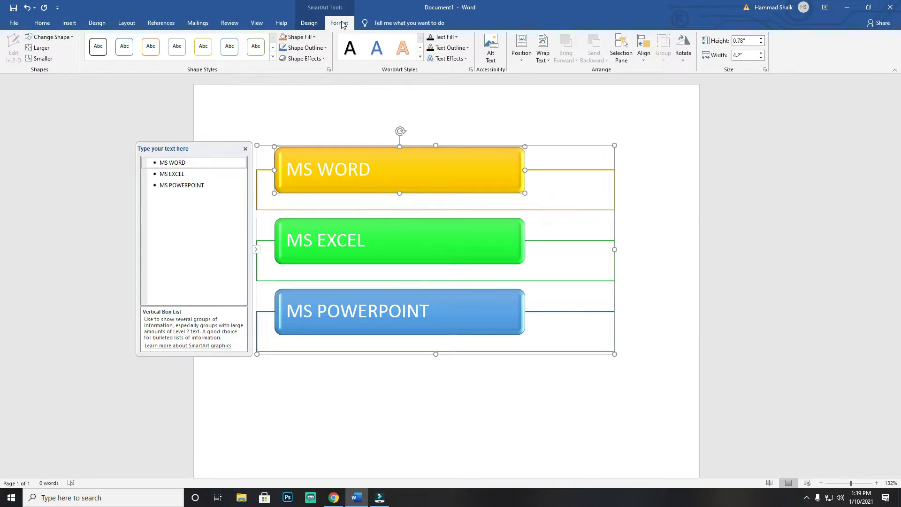
left_click(458, 258)
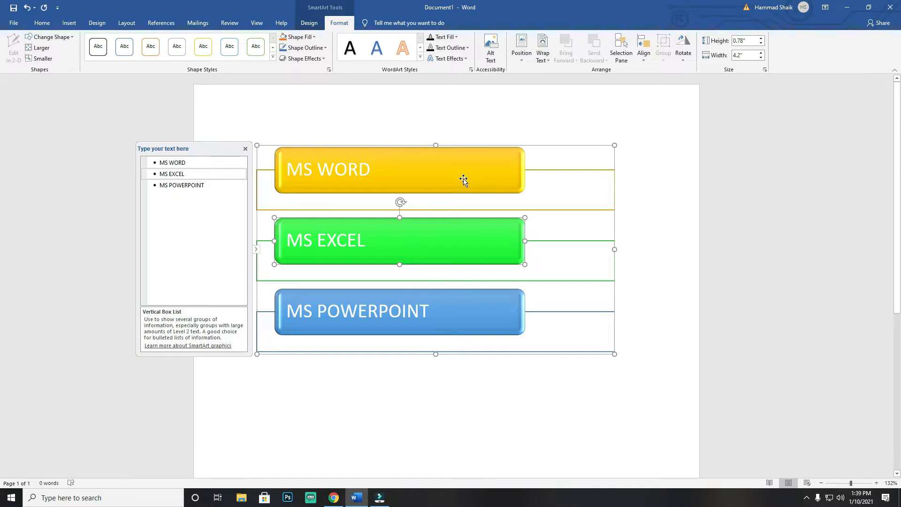
left_click(463, 181)
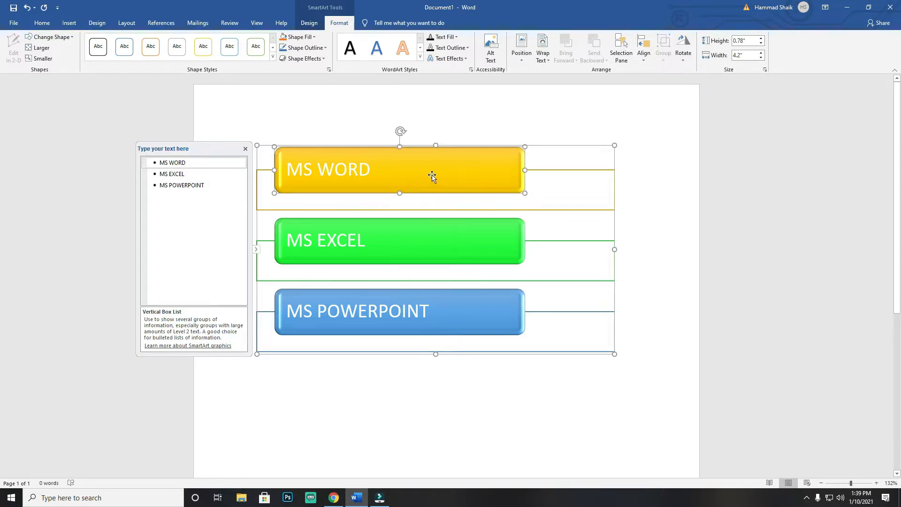
left_click(307, 37)
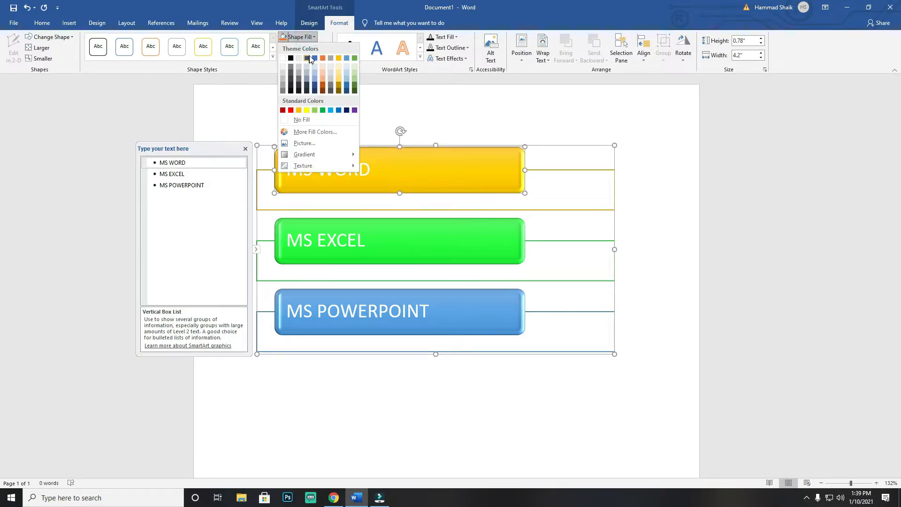
left_click(346, 85)
Step: Fill the MS EXCEL box with the base theme green
left_click(417, 254)
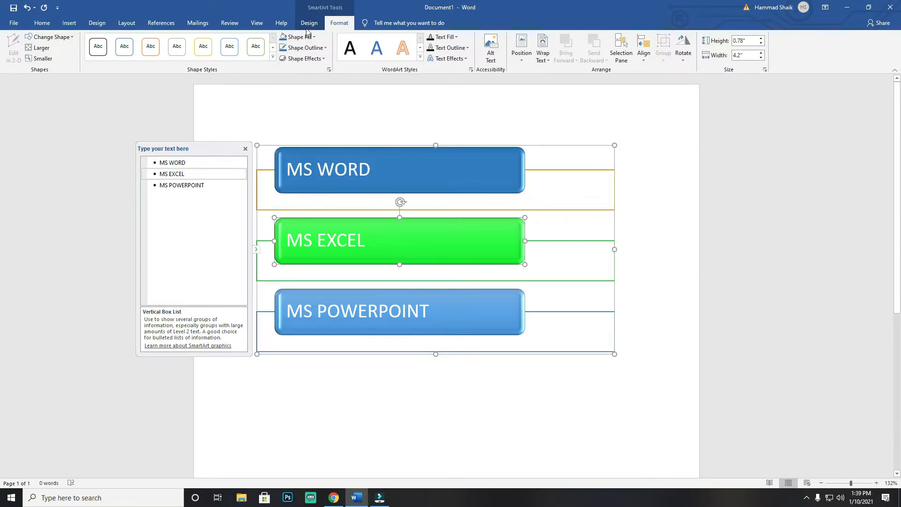
left_click(308, 40)
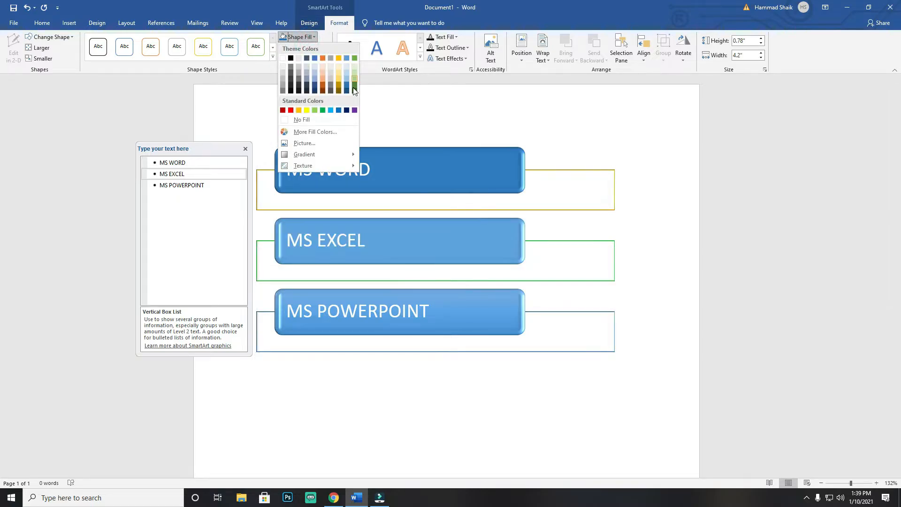
left_click(355, 58)
Step: Fill the MS POWERPOINT box with the base theme orange
left_click(470, 328)
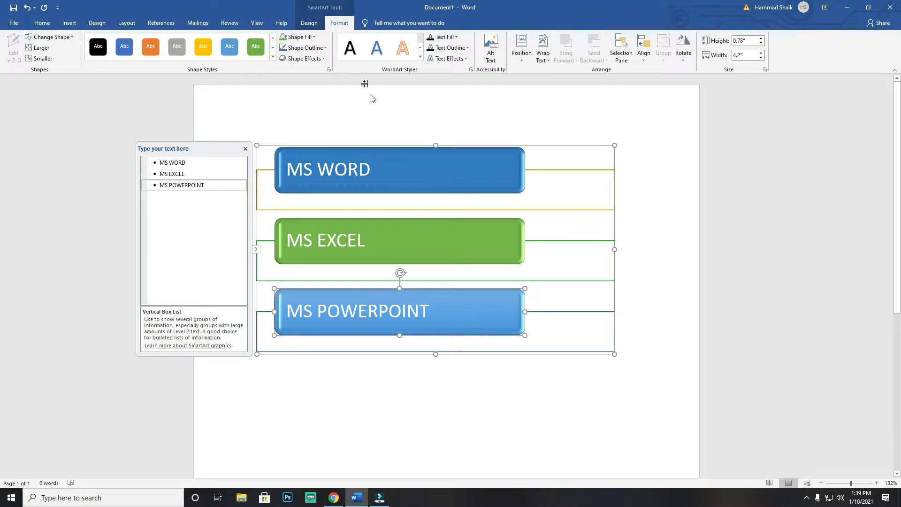
left_click(301, 37)
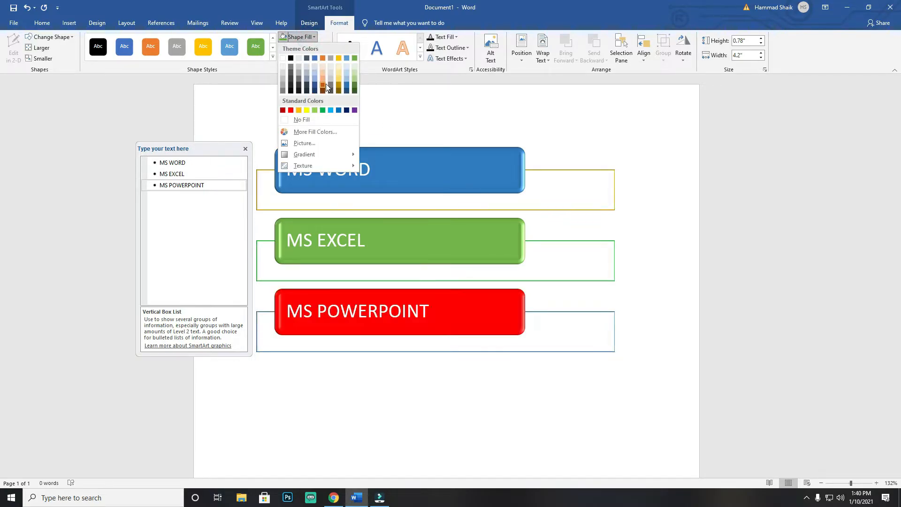
left_click(324, 57)
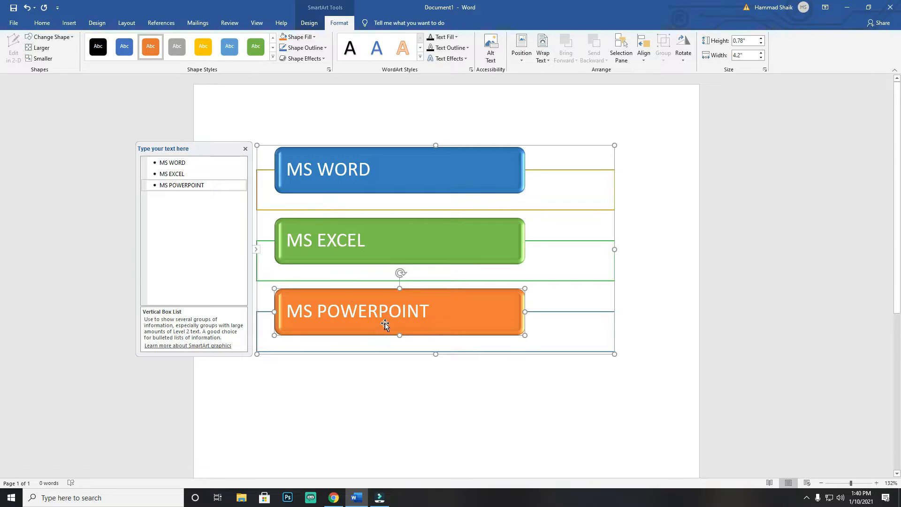
Step: Add a fourth box after MS POWERPOINT in the SmartArt graphic and label it MS ACCESS
left_click(310, 23)
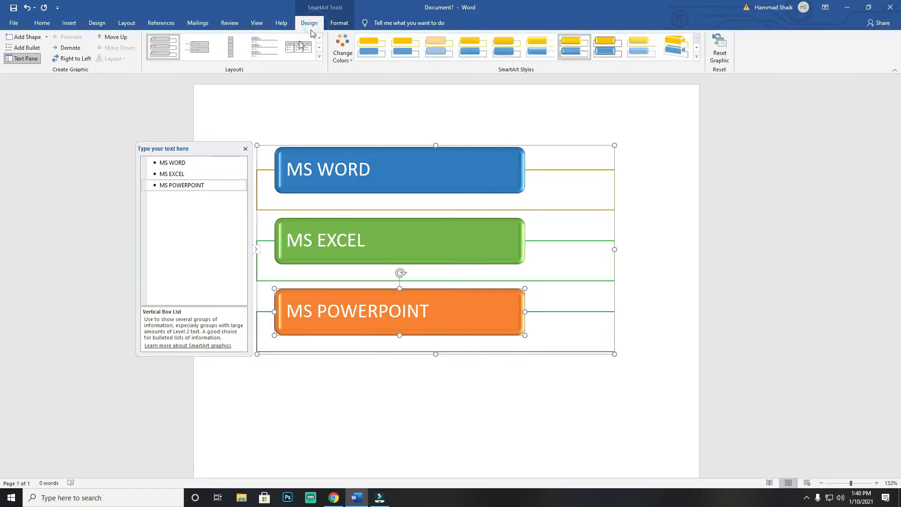
left_click(29, 37)
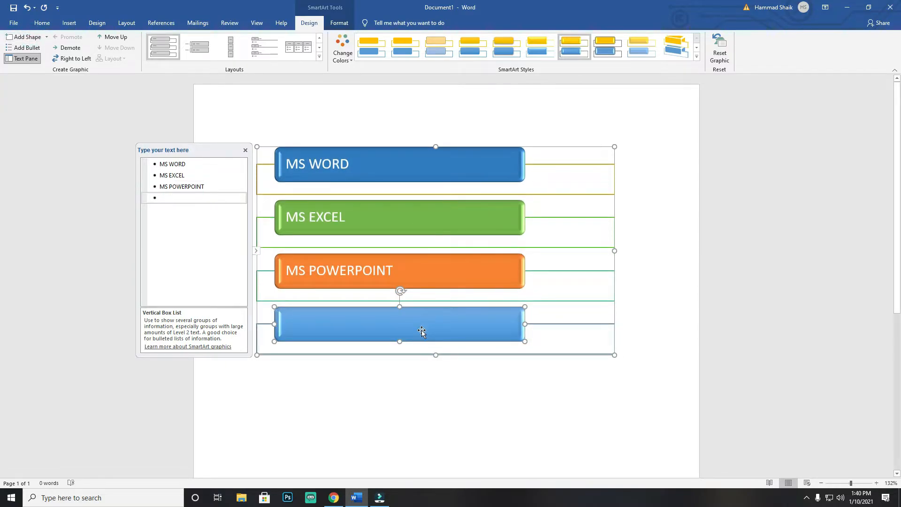
left_click(171, 199)
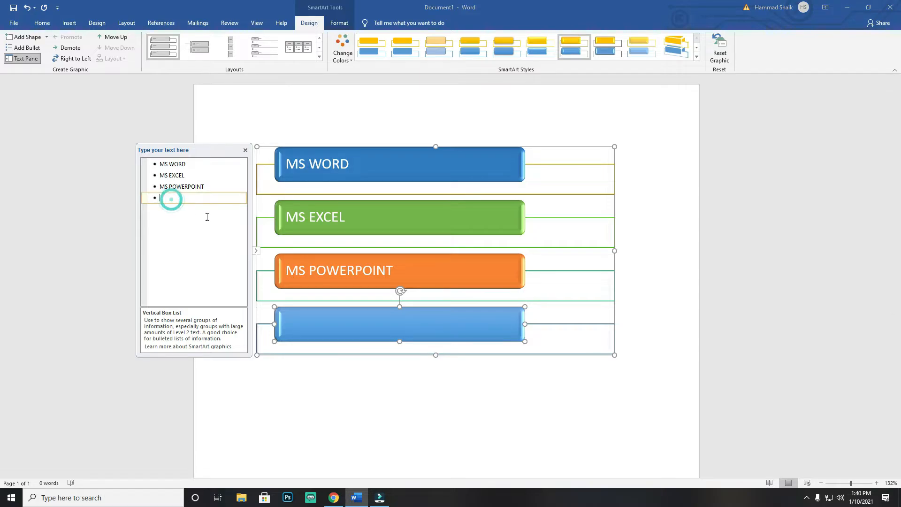
type("MS A")
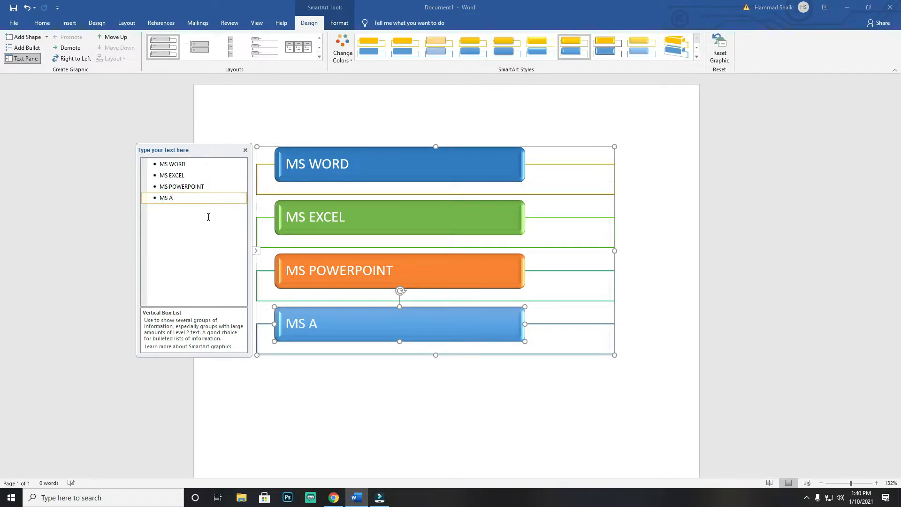
type("CCESS")
Step: Fill the MS ACCESS box with red
left_click(449, 325)
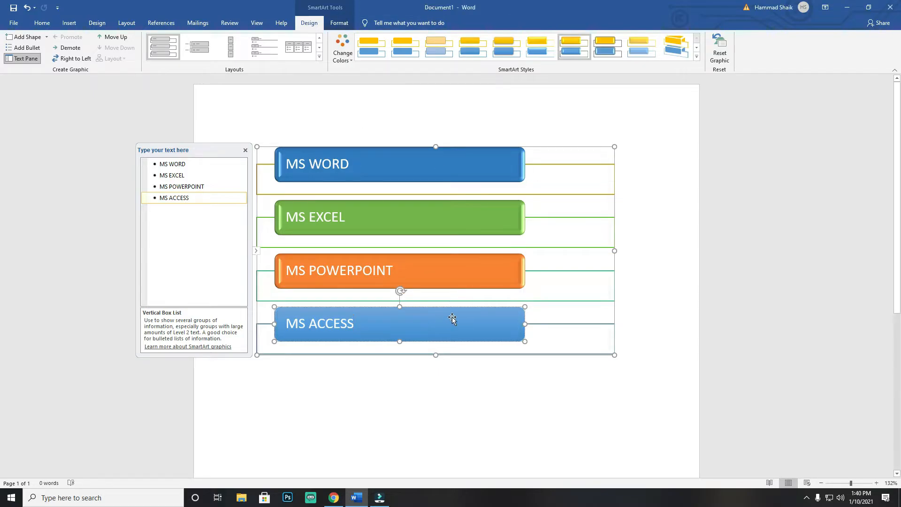
left_click(339, 23)
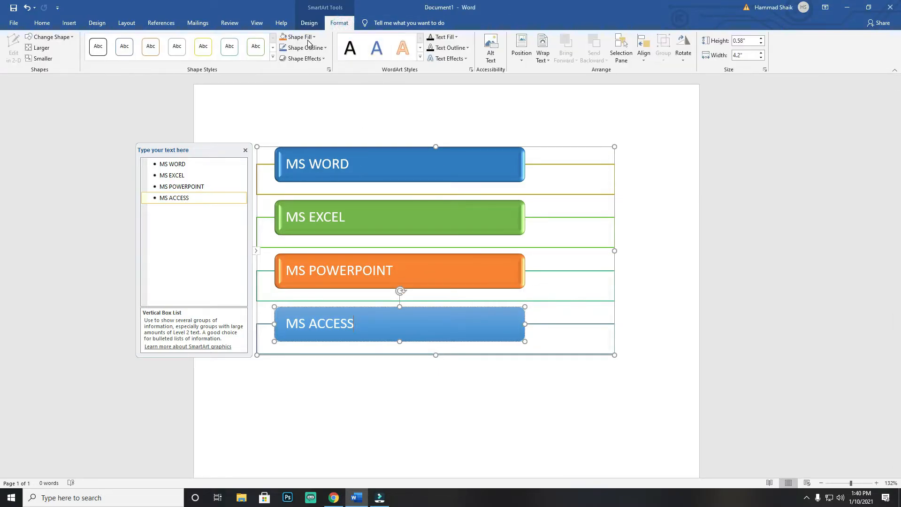
left_click(308, 41)
left_click(290, 110)
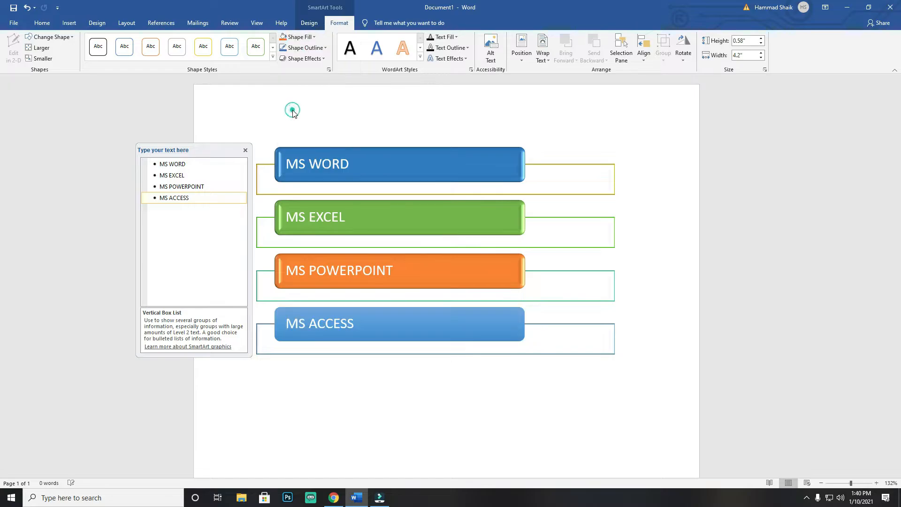
Step: Move the MS ACCESS box up two positions to sit below MS WORD, and return it to the end of the list
left_click(307, 27)
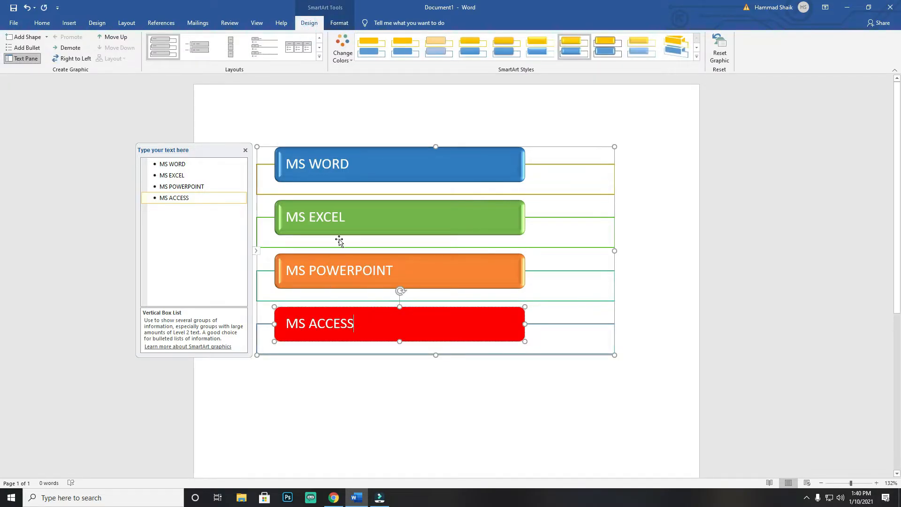
left_click(111, 38)
left_click(112, 38)
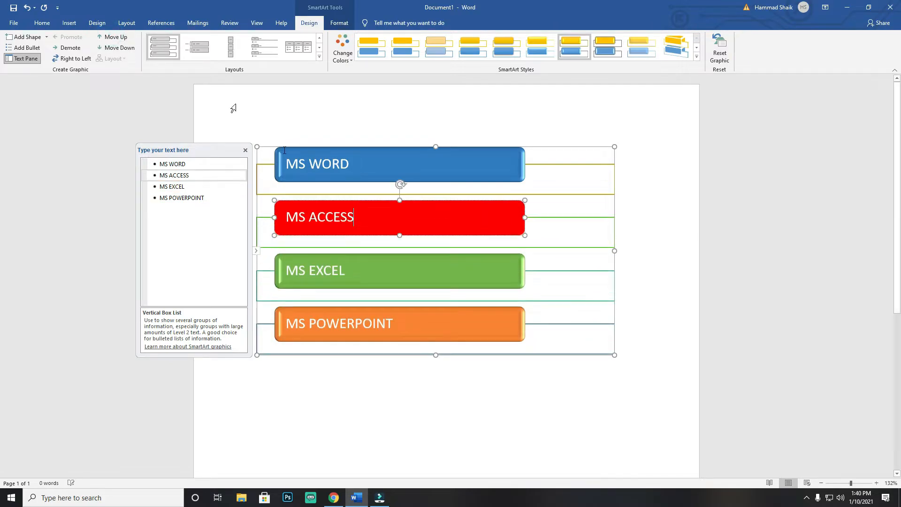
left_click(119, 48)
left_click(120, 48)
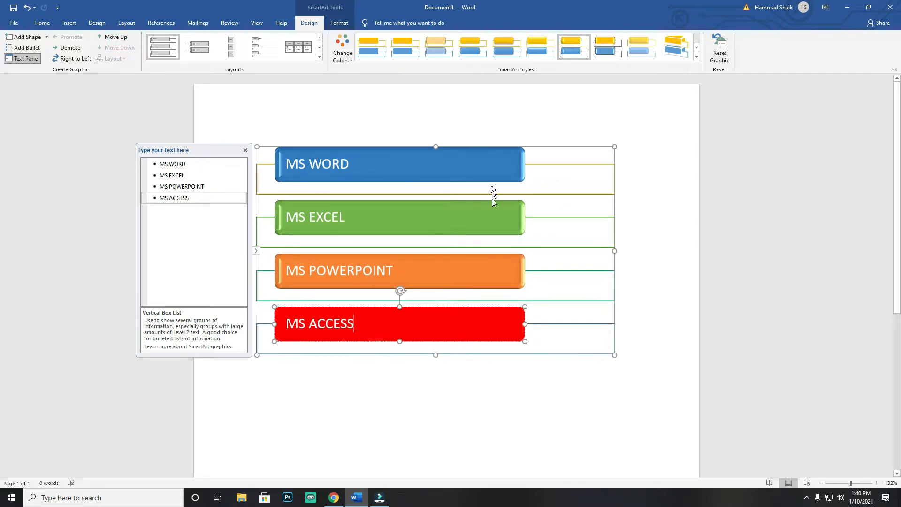
Step: Close the SmartArt text pane and delete the whole SmartArt graphic from the page
left_click(245, 150)
left_click(420, 148)
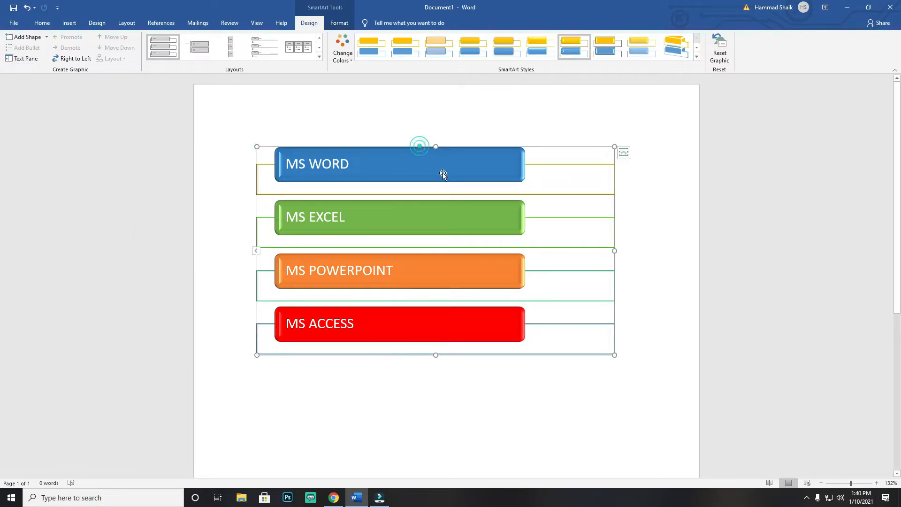
key("Delete")
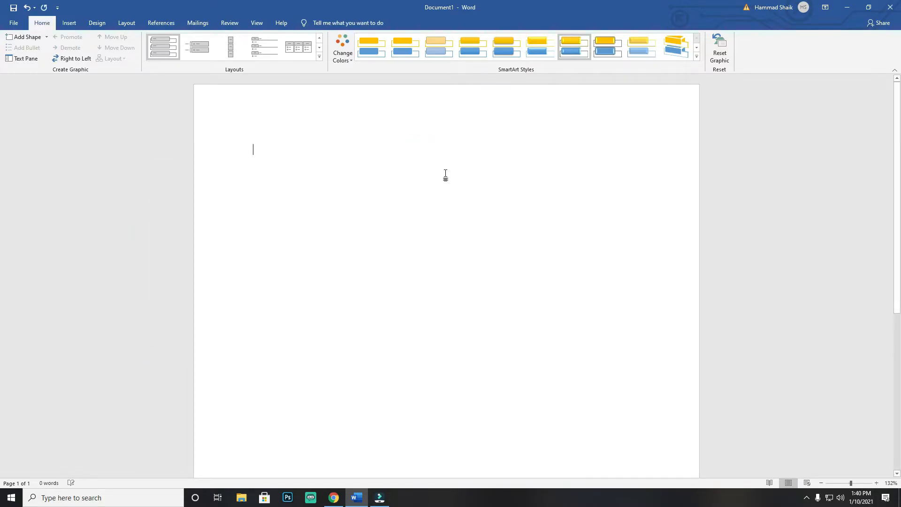
Step: Browse the available chart types and insert a 3-D Pie chart into the empty document
left_click(69, 23)
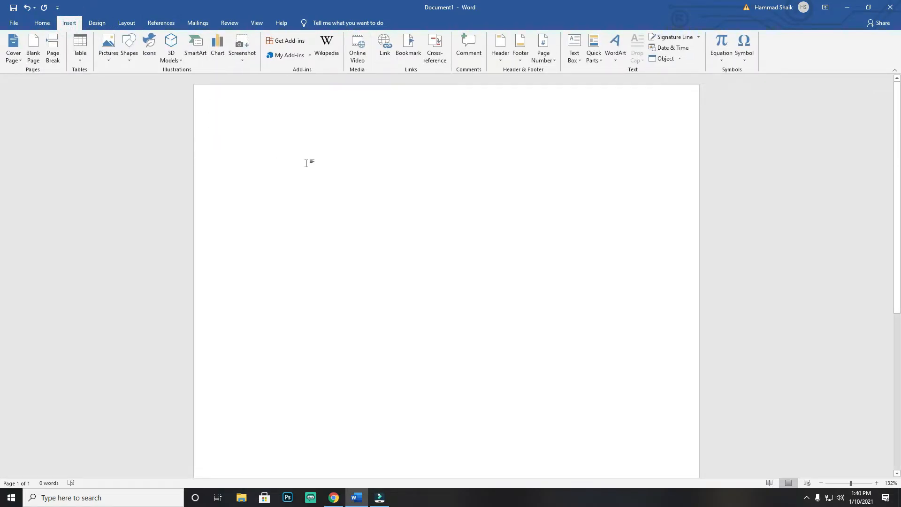
left_click(224, 43)
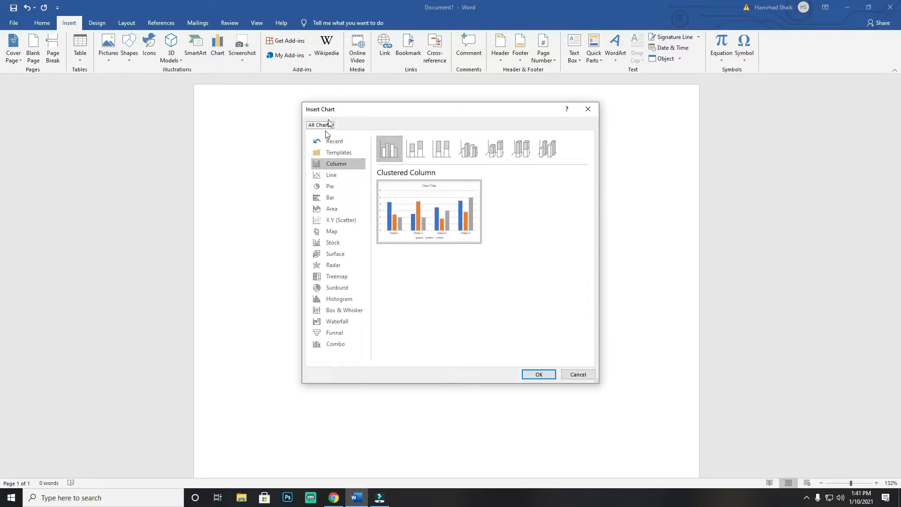
left_click(334, 342)
left_click(335, 334)
left_click(341, 311)
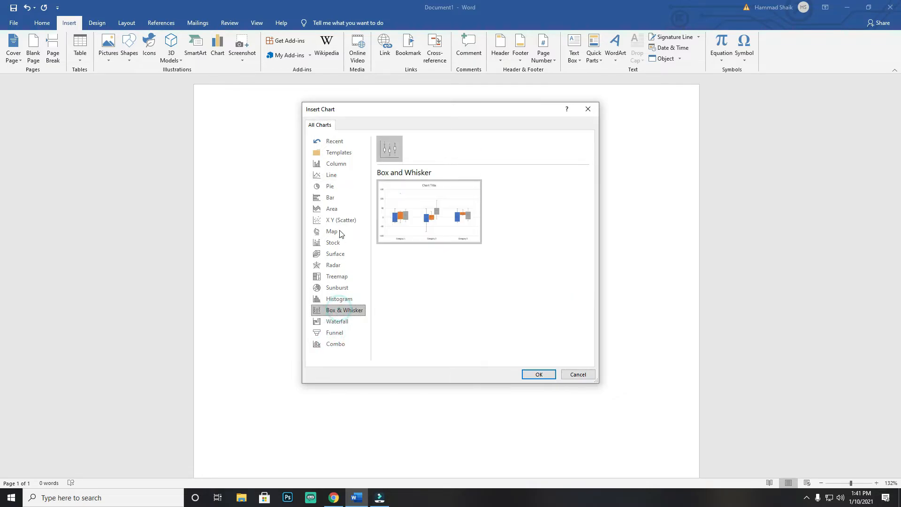
left_click(339, 232)
left_click(345, 164)
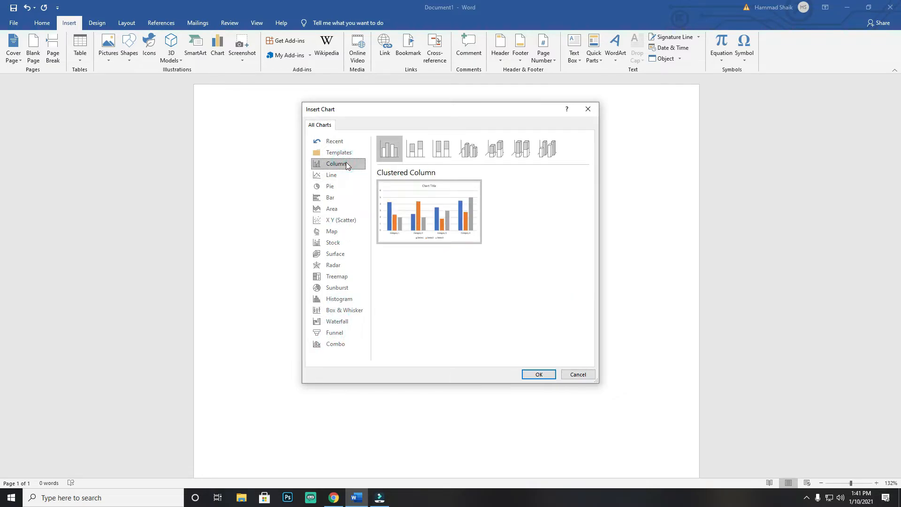
left_click(343, 186)
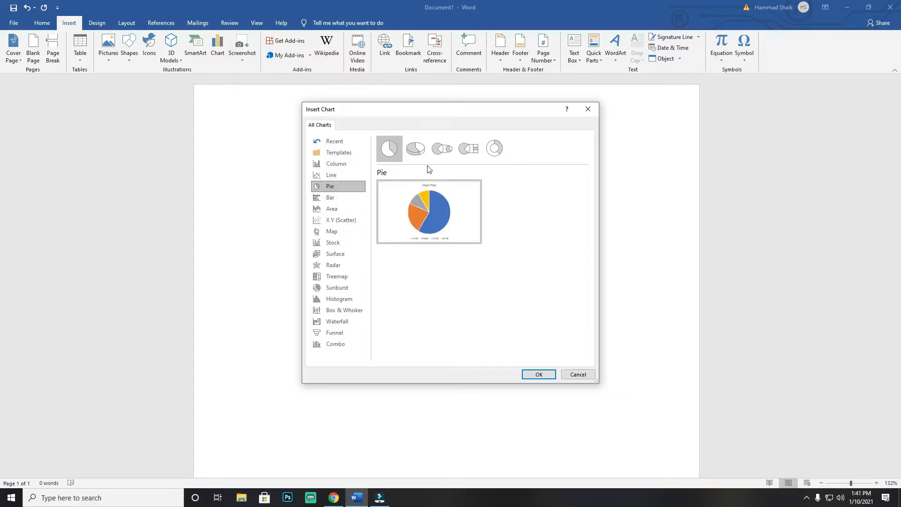
left_click(417, 145)
left_click(423, 220)
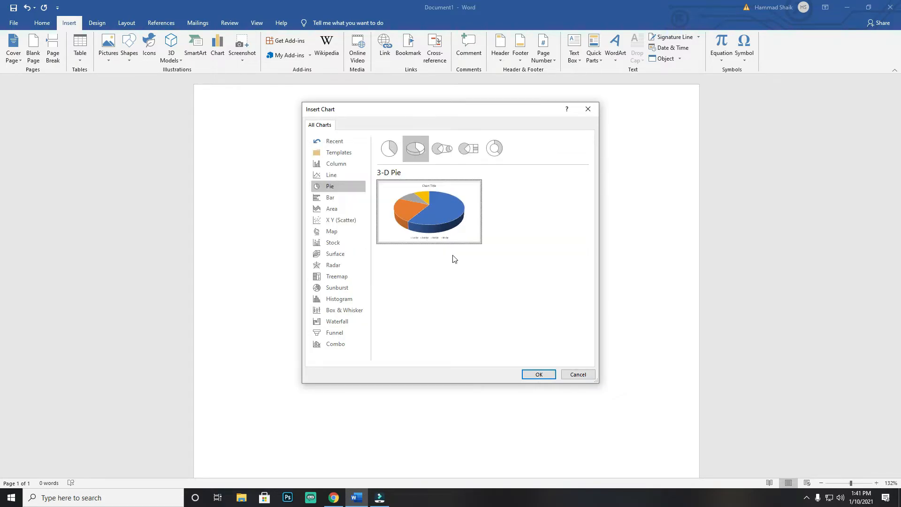
left_click(543, 376)
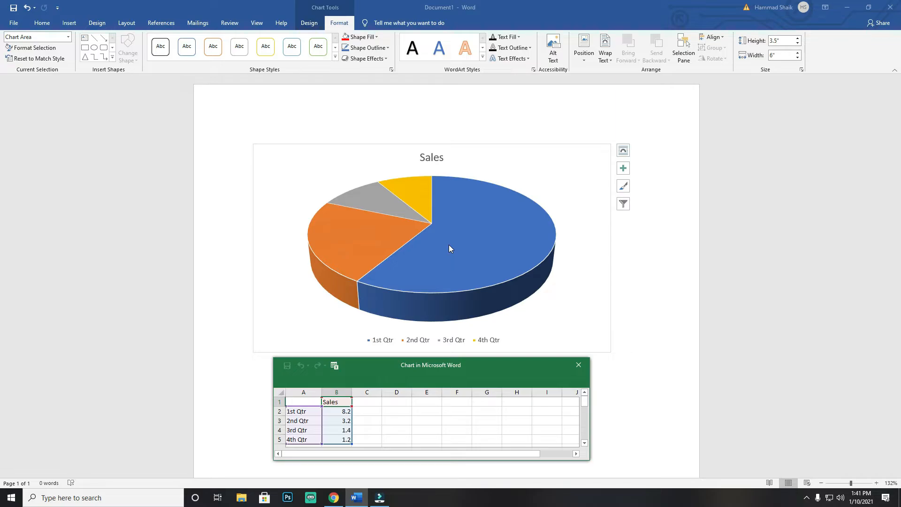
Step: Move the chart's data sheet clear of the pie and set the 1st Qtr sales value to 25
left_click_drag(419, 367, 393, 171)
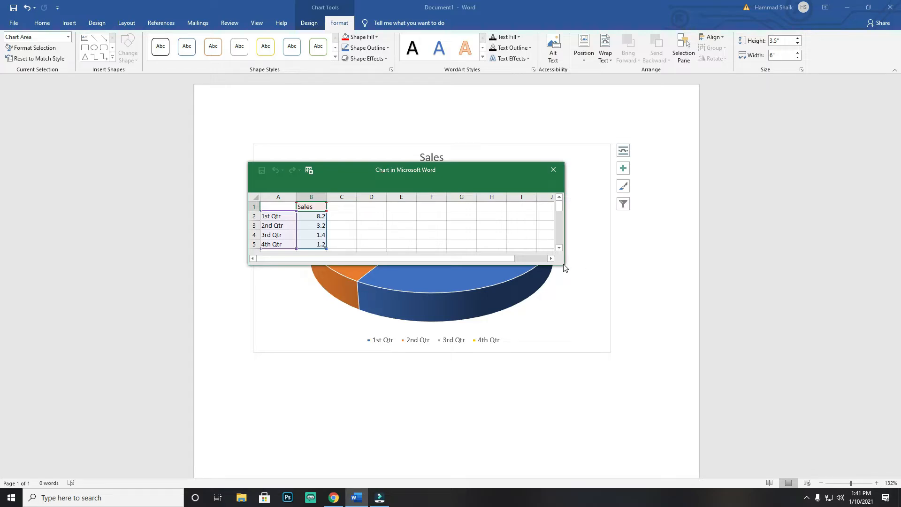
left_click_drag(428, 172, 735, 162)
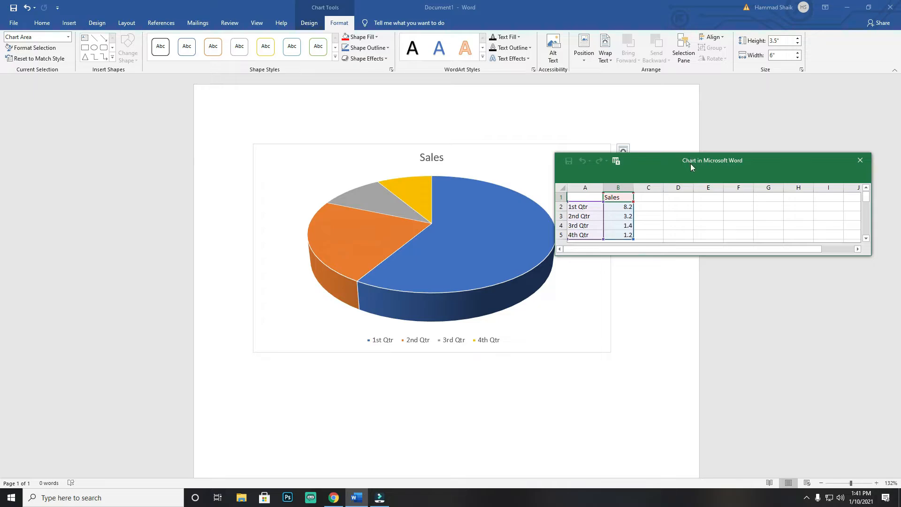
left_click_drag(691, 164, 686, 123)
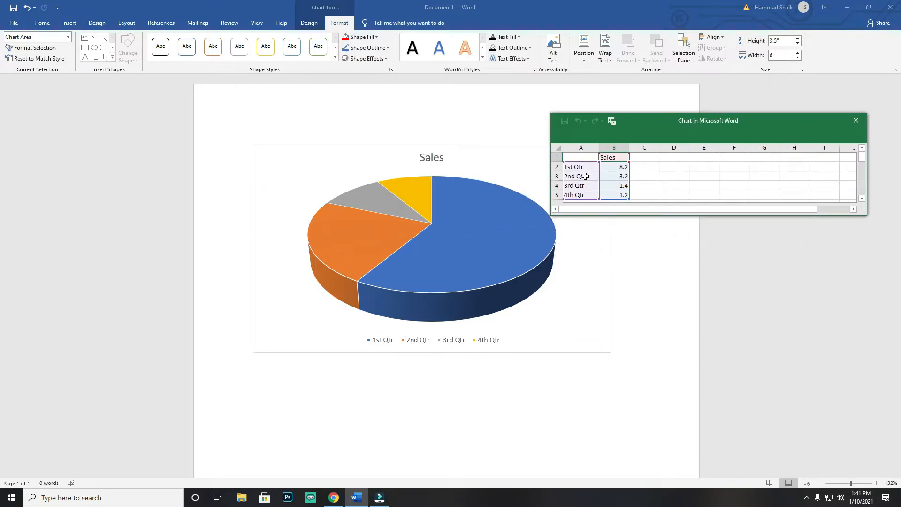
left_click(615, 168)
type("25")
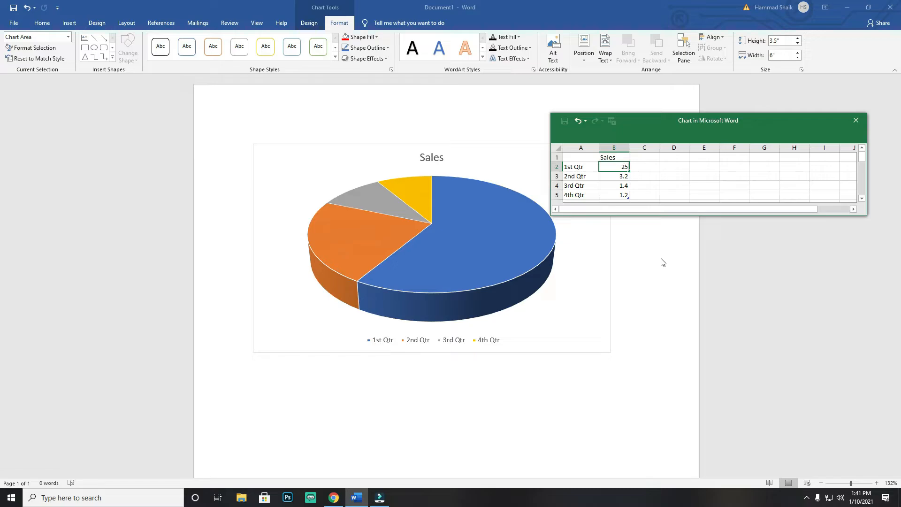
key("Return")
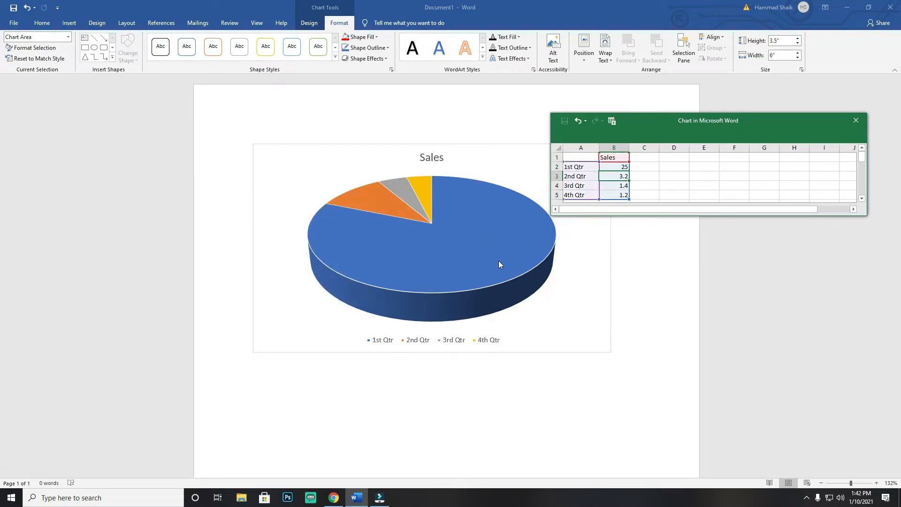
Step: Set the 4th Qtr sales value to 36 and close the chart's data sheet
left_click(623, 194)
type("36")
key("Return")
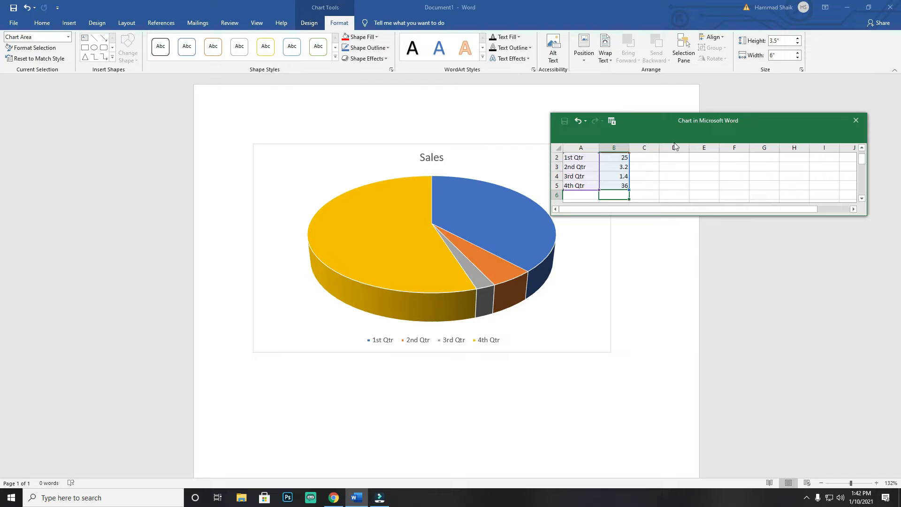
left_click_drag(769, 121, 532, 145)
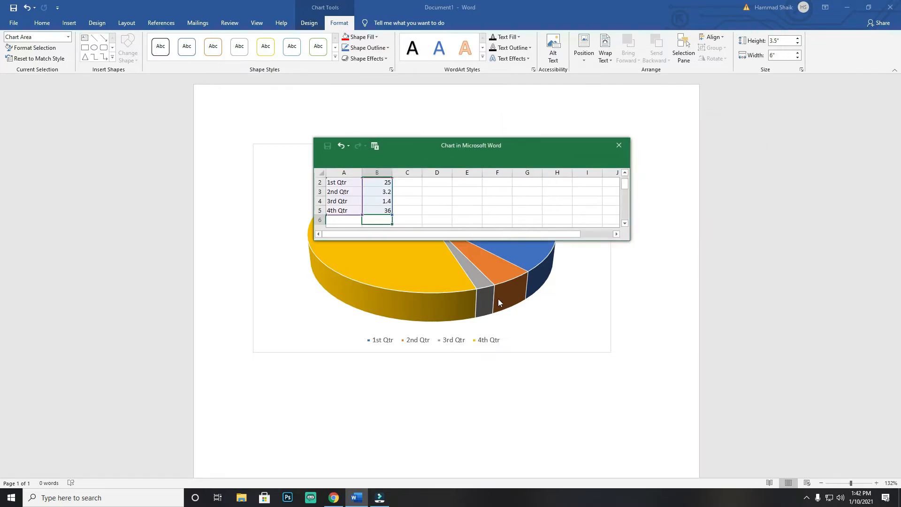
left_click(619, 145)
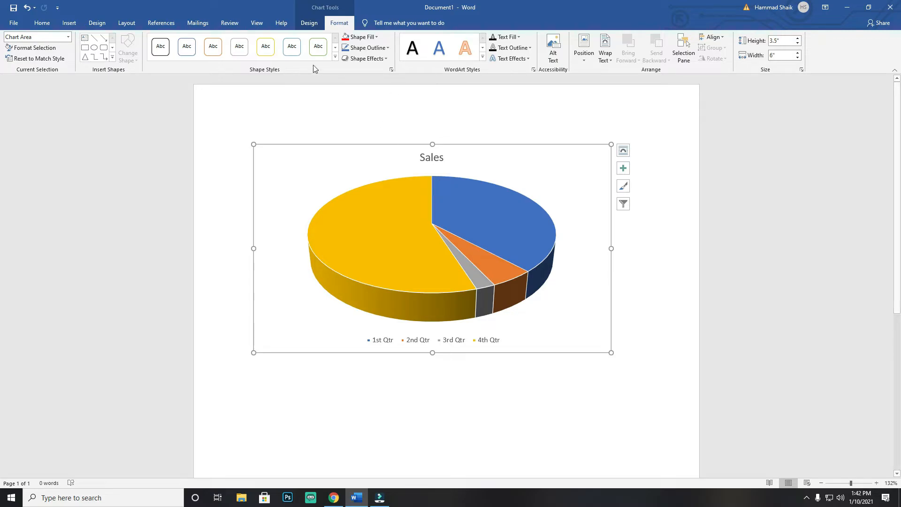
Step: Apply the seventh chart style, with the dark gray background, to the pie chart
left_click(317, 23)
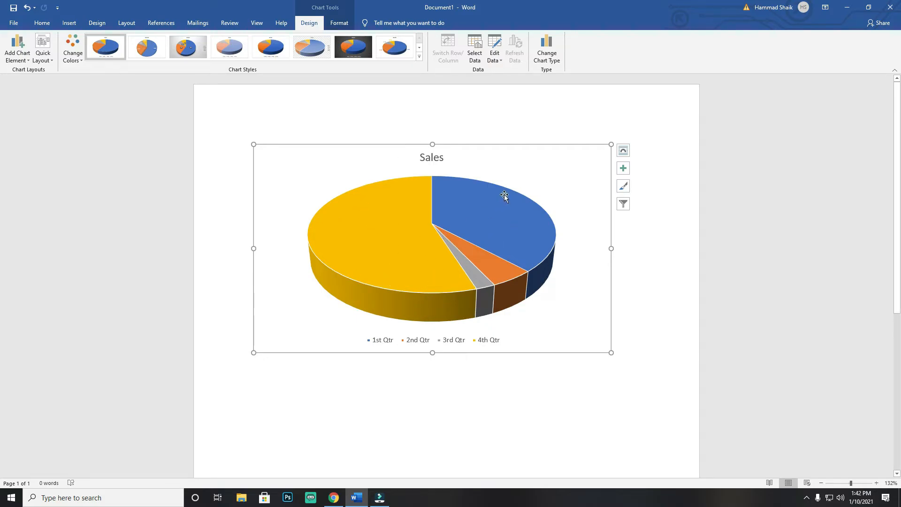
left_click(422, 57)
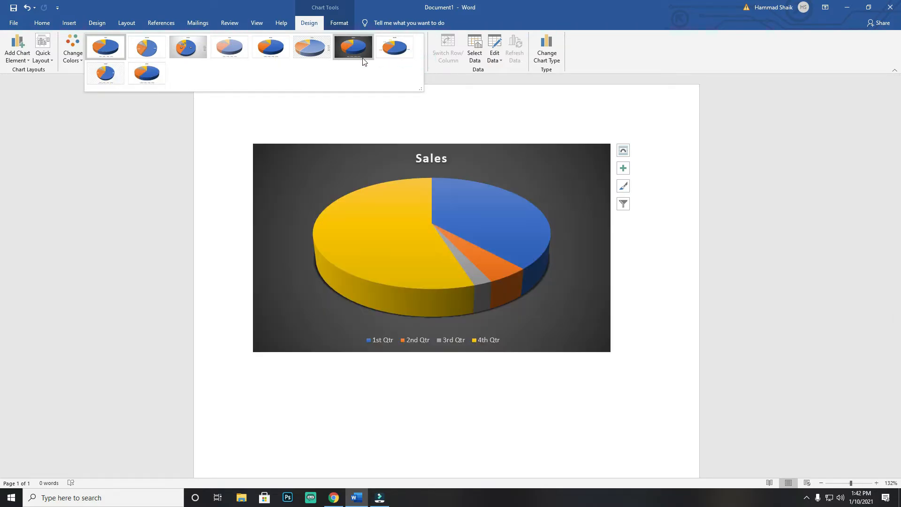
left_click(343, 48)
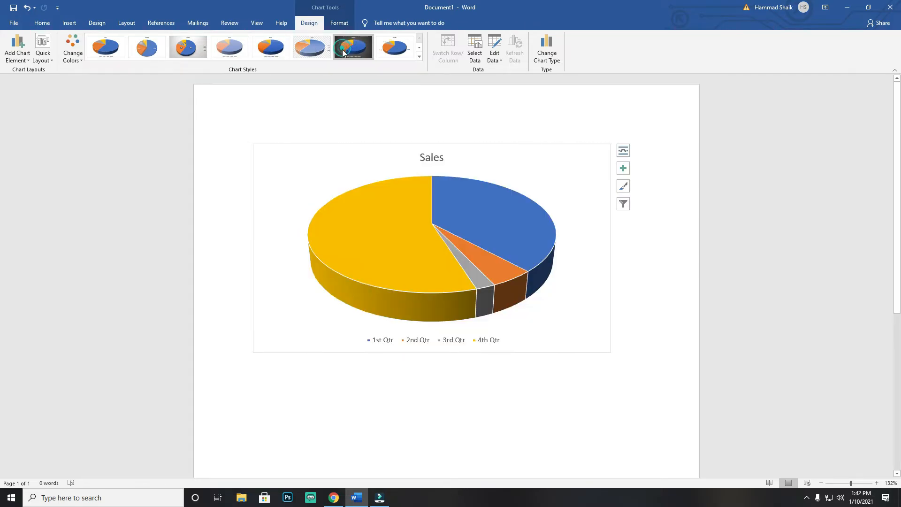